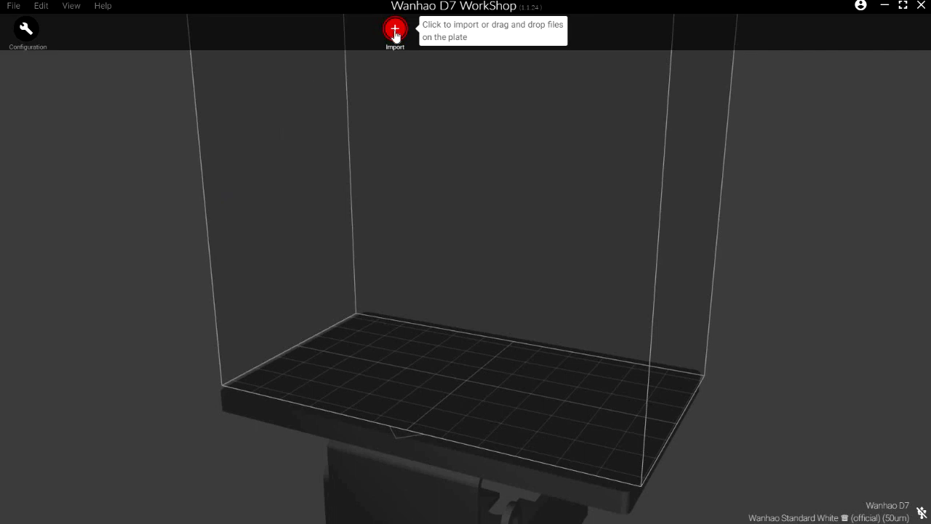
- Import WANHAO.stl onto the build plate as the only object
click(396, 33)
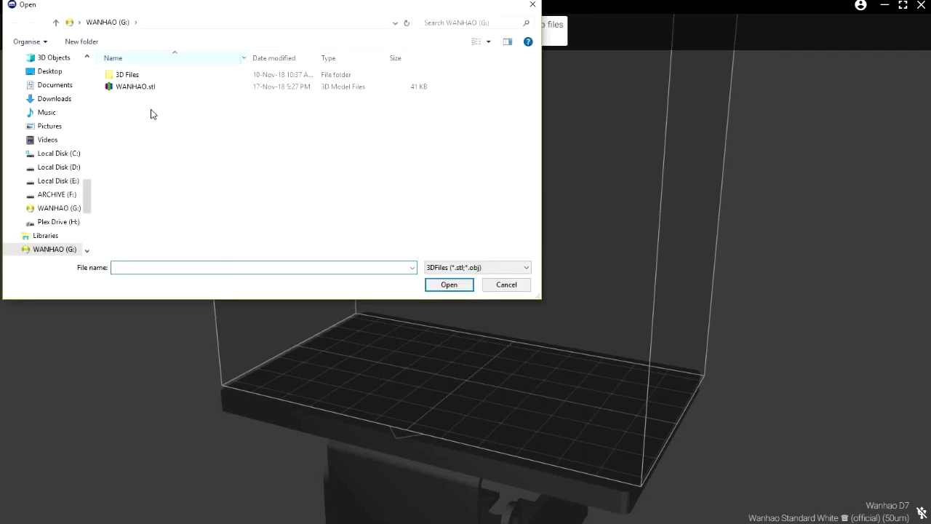
click(142, 87)
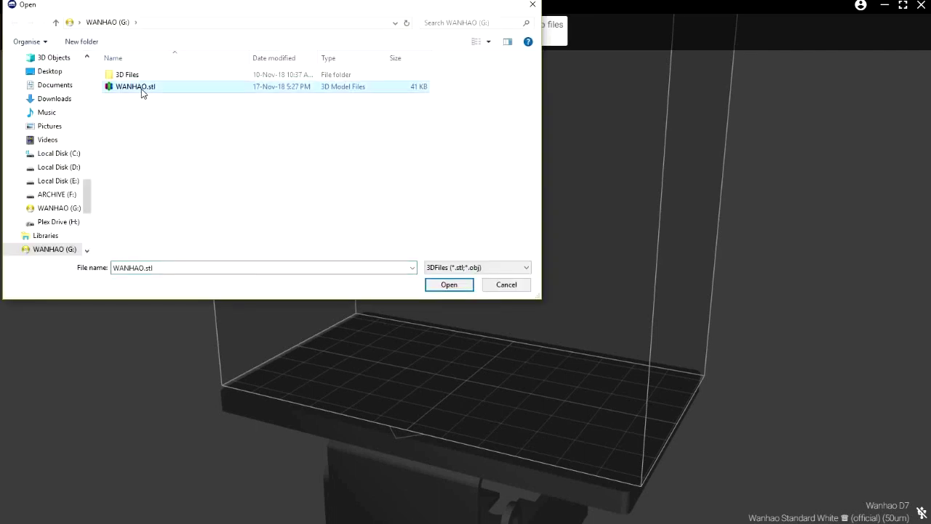
click(441, 286)
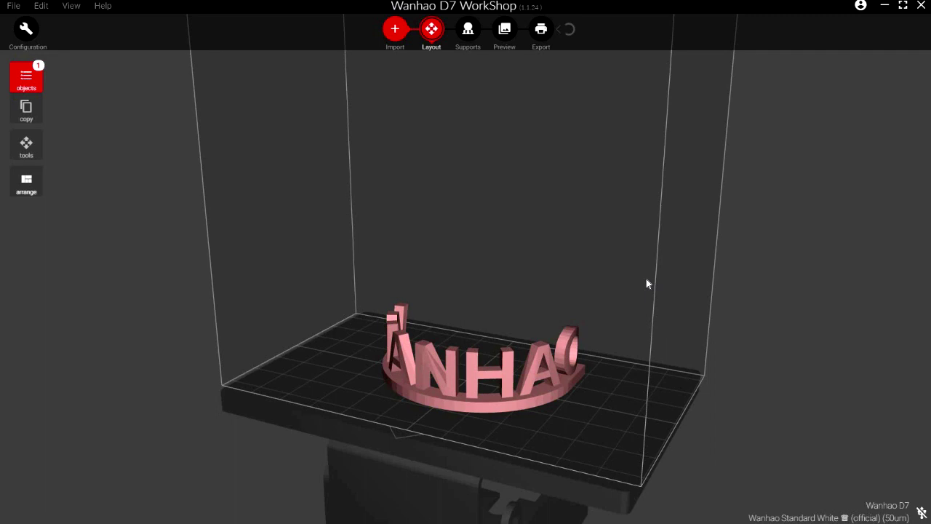
- Orbit around the logo, then box-select the WANHAO model, whose position reads X 0, Y 0, Z 0
drag(604, 298, 566, 216)
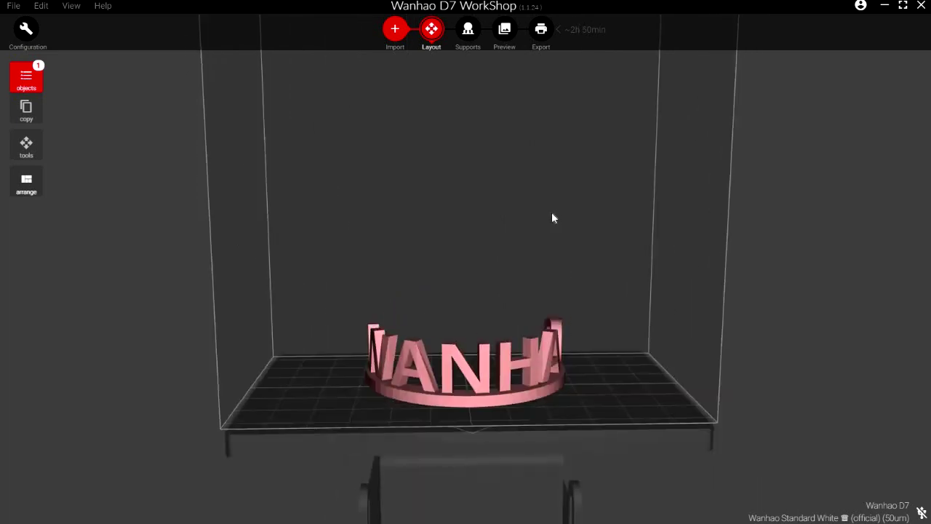
drag(551, 218, 519, 149)
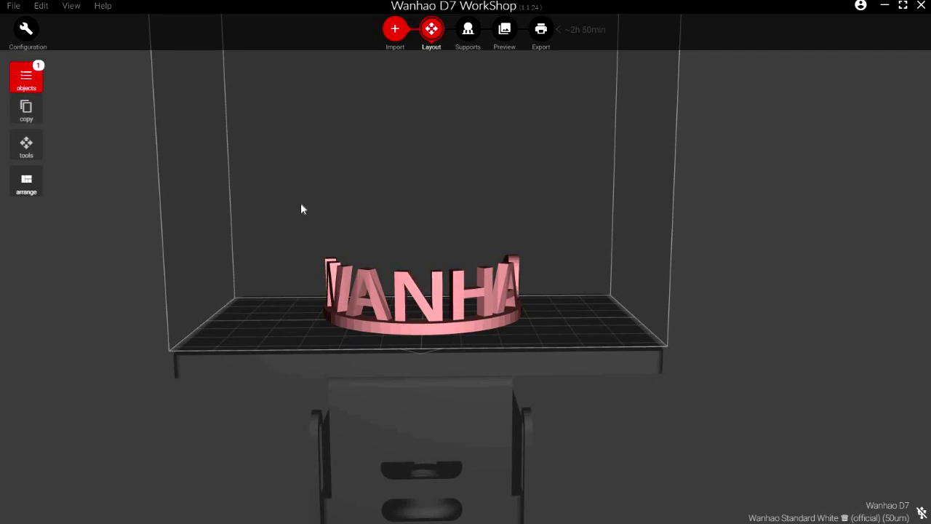
drag(283, 206, 595, 366)
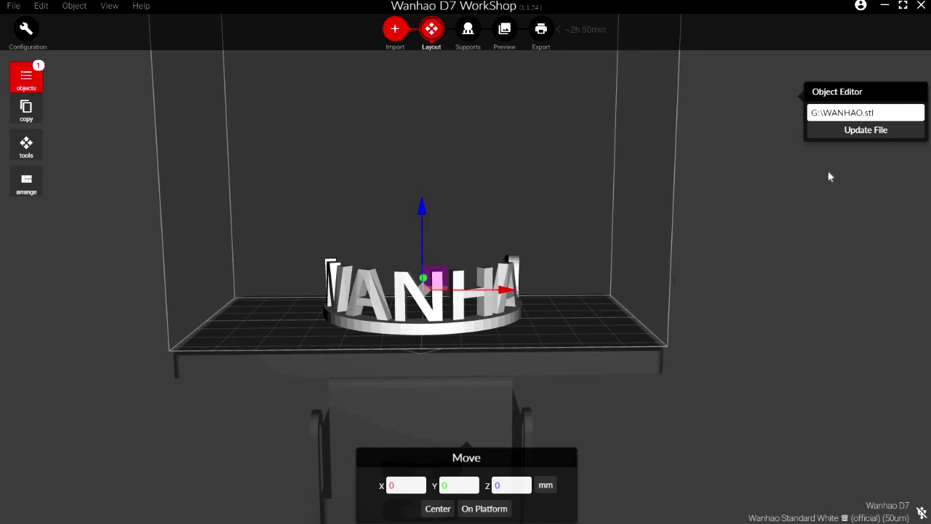
right_drag(758, 229, 568, 255)
drag(578, 254, 472, 174)
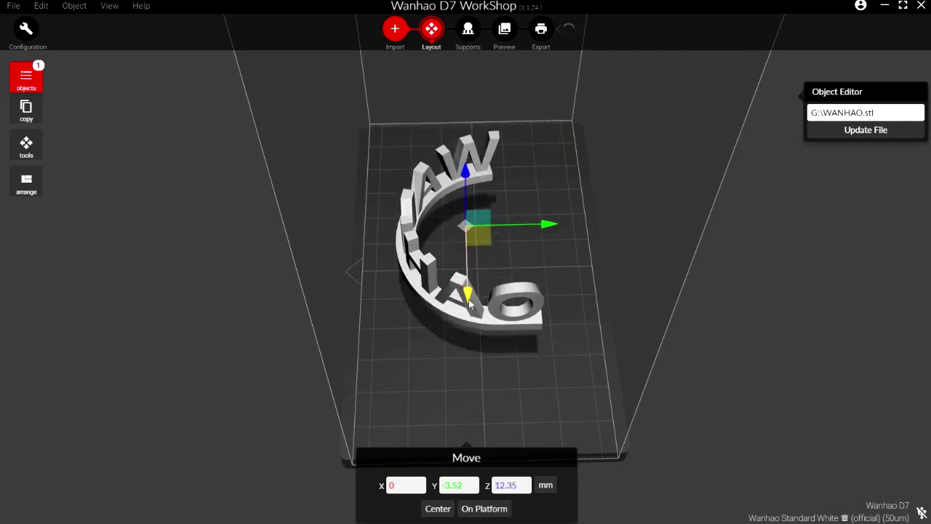
drag(470, 297, 463, 479)
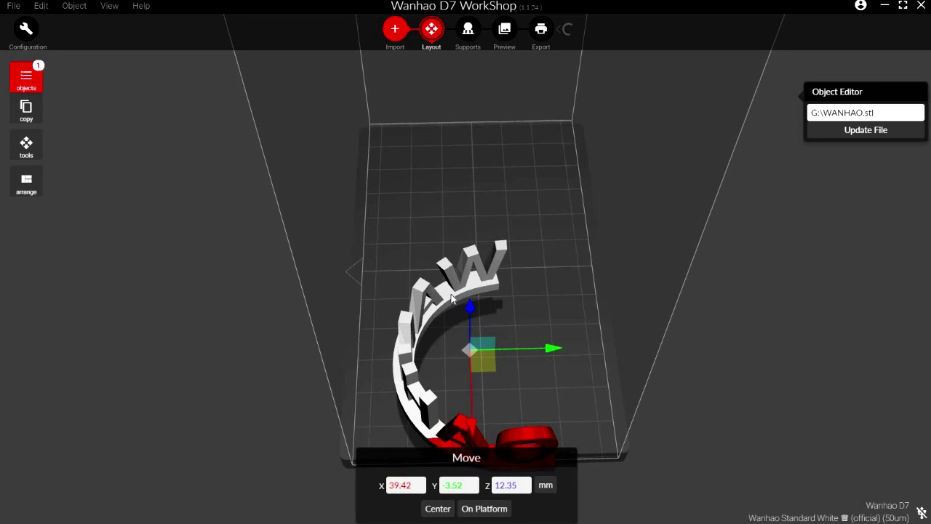
drag(477, 439, 477, 310)
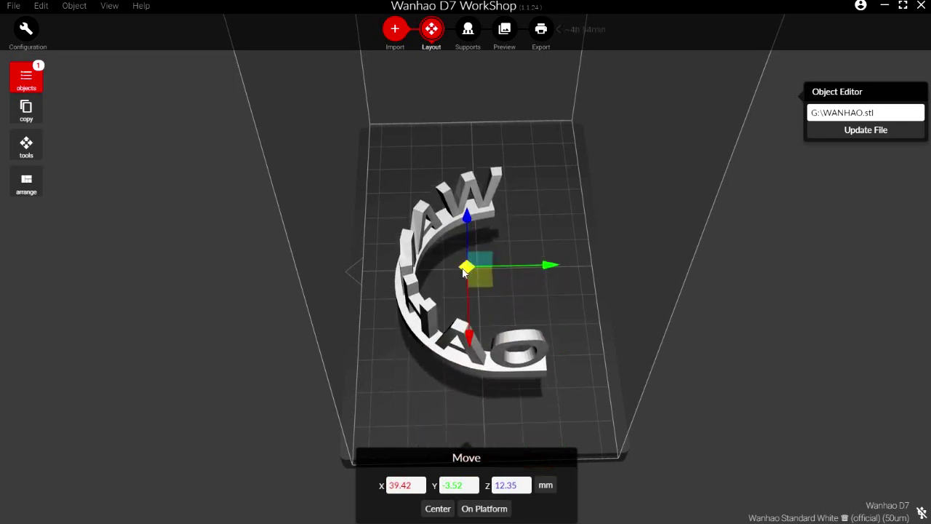
drag(465, 270, 659, 246)
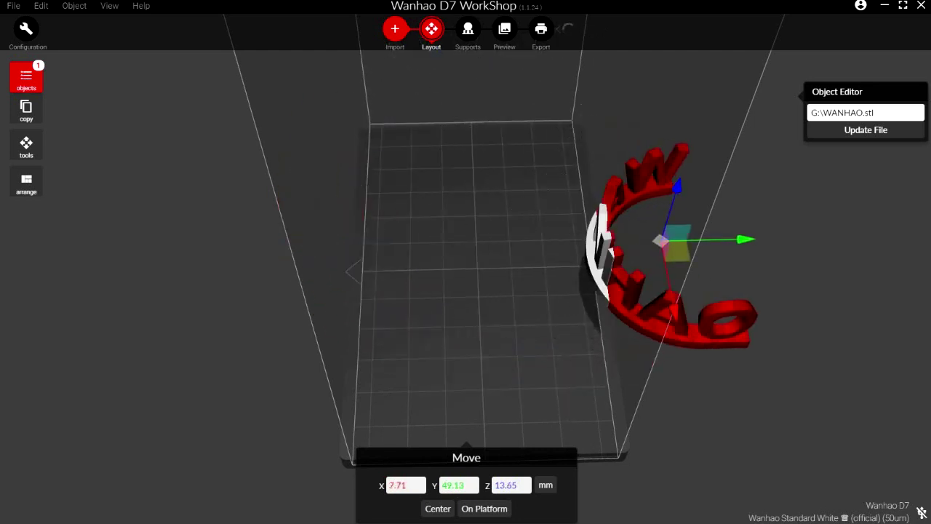
click(440, 509)
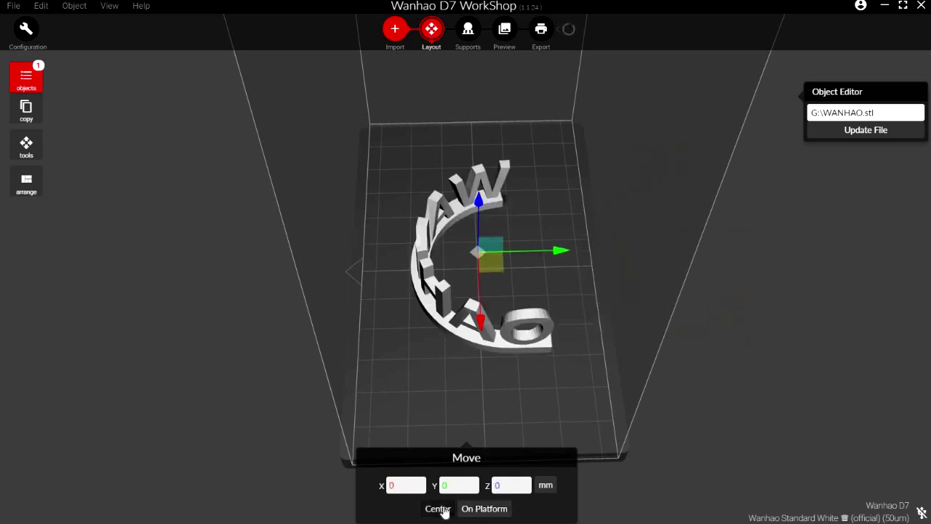
click(482, 509)
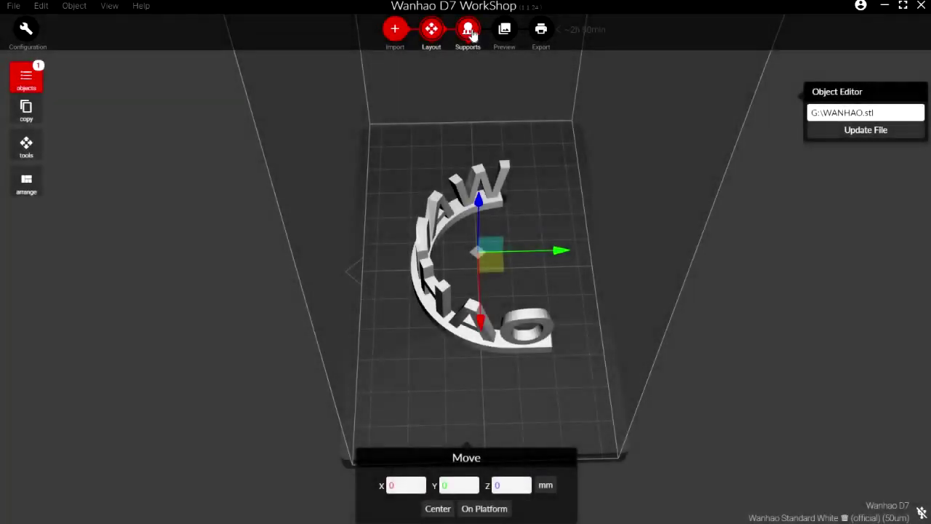
- Auto-generate 44 cone supports for the WANHAO model and orbit around to inspect them
click(469, 31)
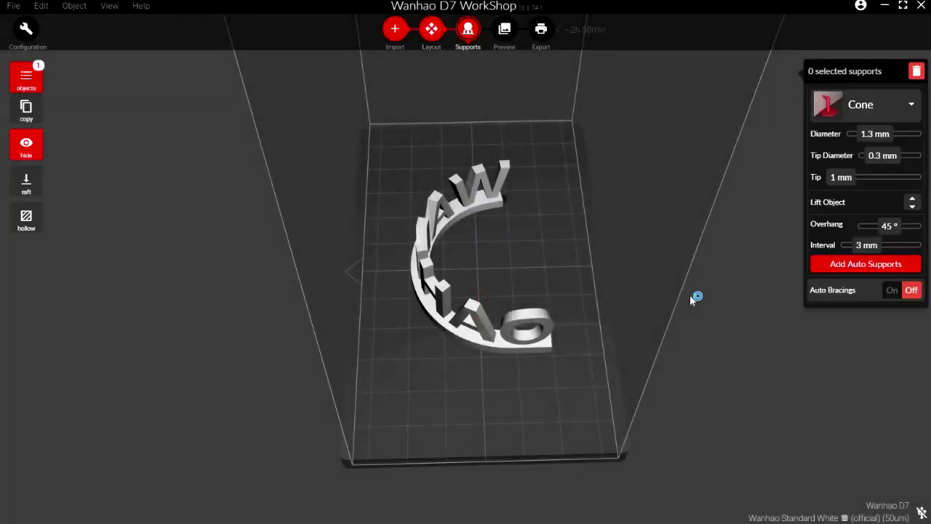
click(824, 266)
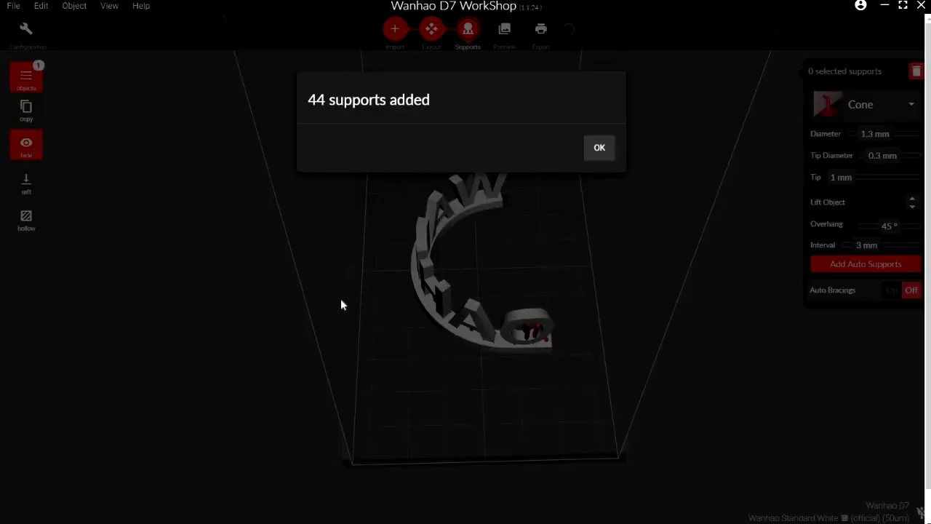
click(465, 247)
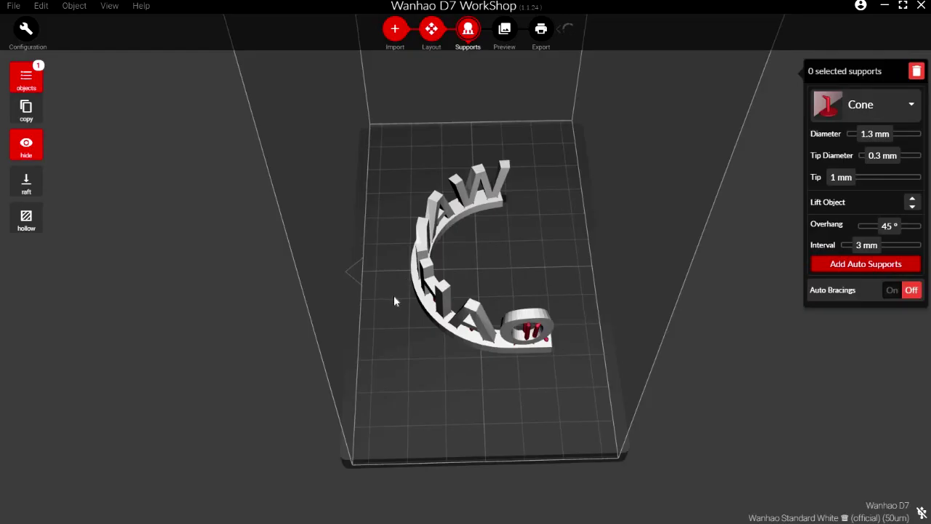
drag(395, 297, 584, 216)
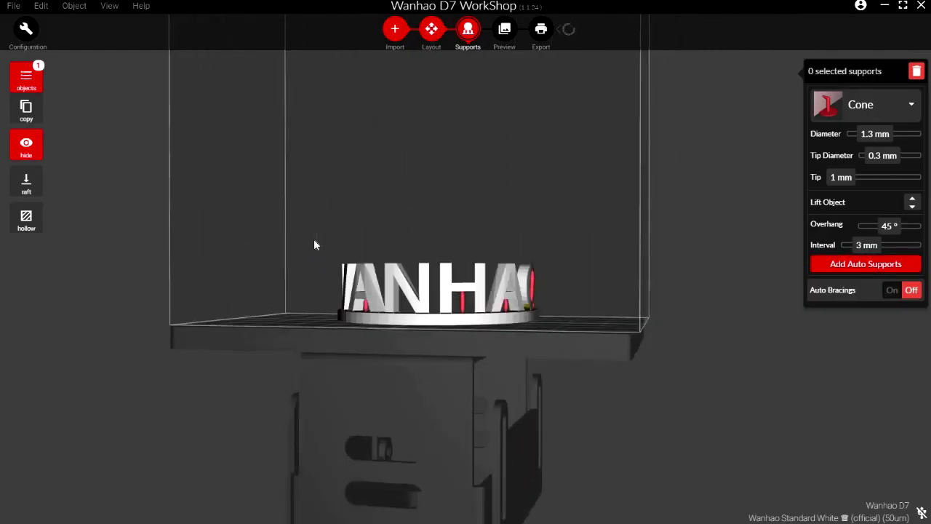
drag(314, 243, 462, 272)
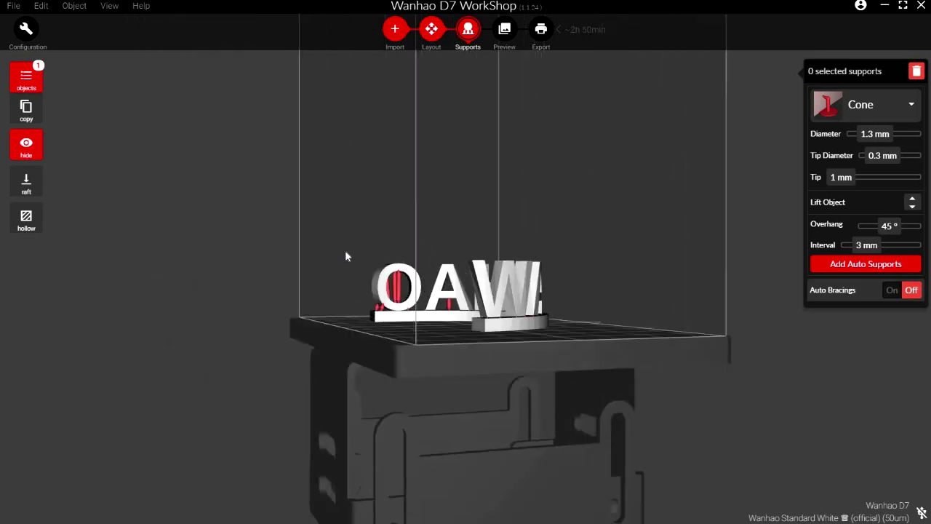
drag(347, 254, 509, 240)
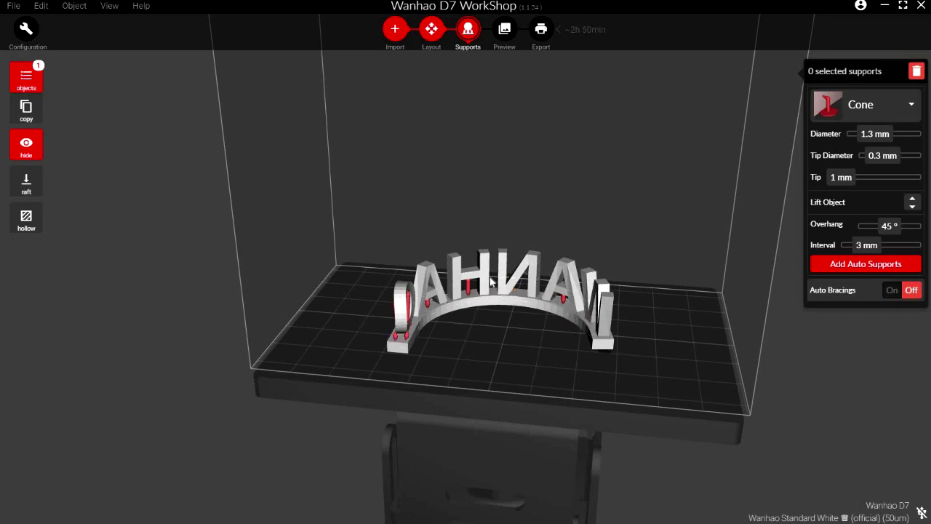
- Place three extra cone supports at spots under the arch of the lettering
click(487, 283)
click(501, 280)
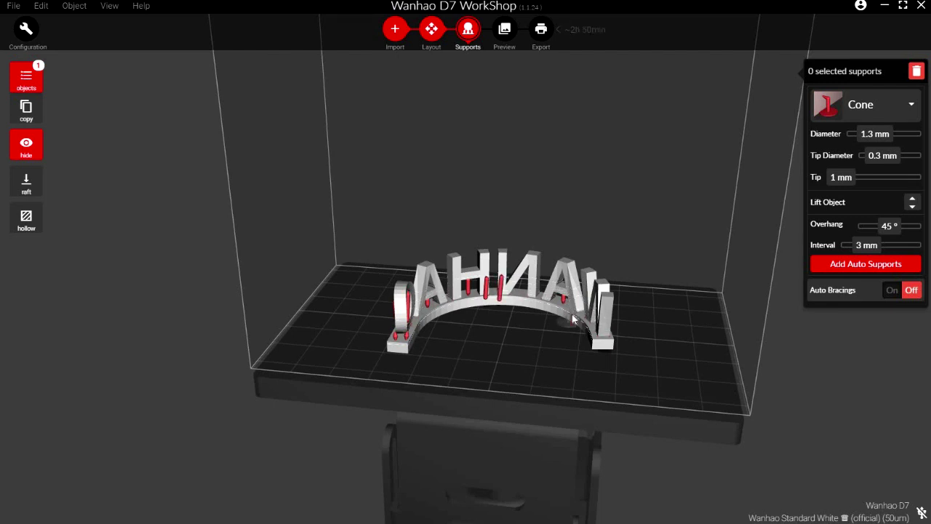
click(573, 319)
- Lift the model off the plate along Z and regenerate automatic supports, now 88 cones
click(431, 33)
drag(519, 197, 522, 132)
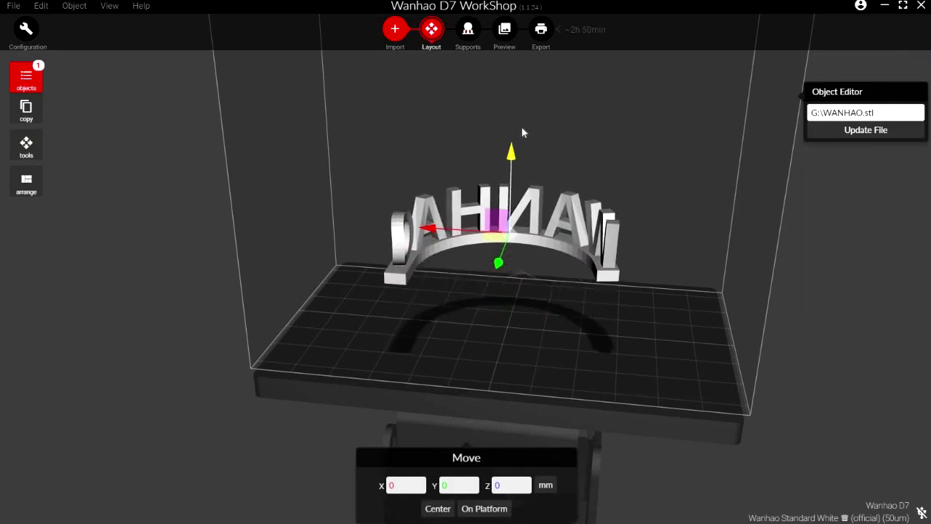
click(470, 31)
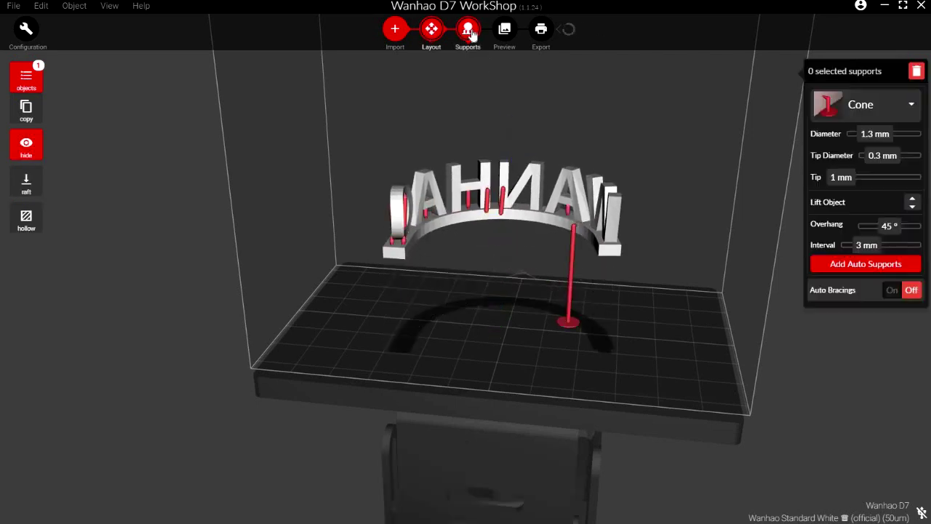
click(867, 268)
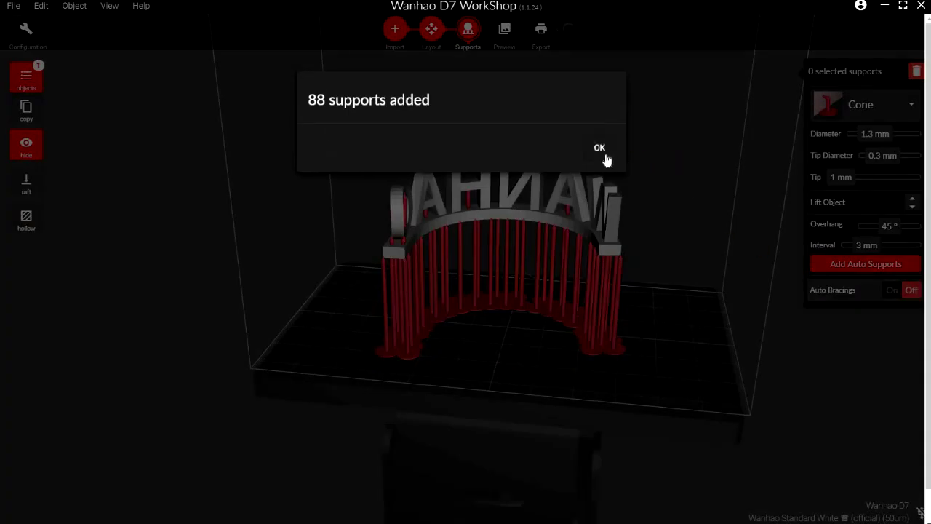
click(602, 154)
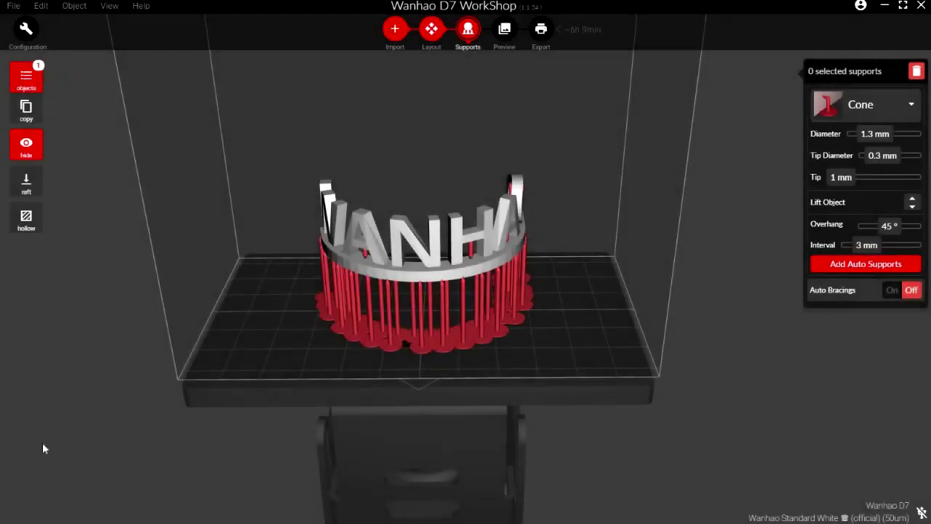
- Preview the supported model, switching between whole-object and slice view, and scroll through layers to about 34.67mm
click(505, 29)
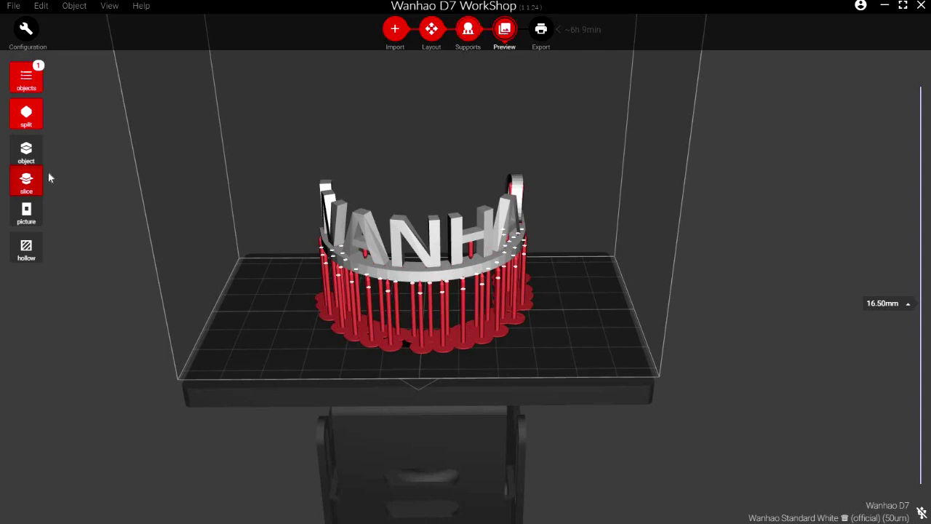
click(26, 184)
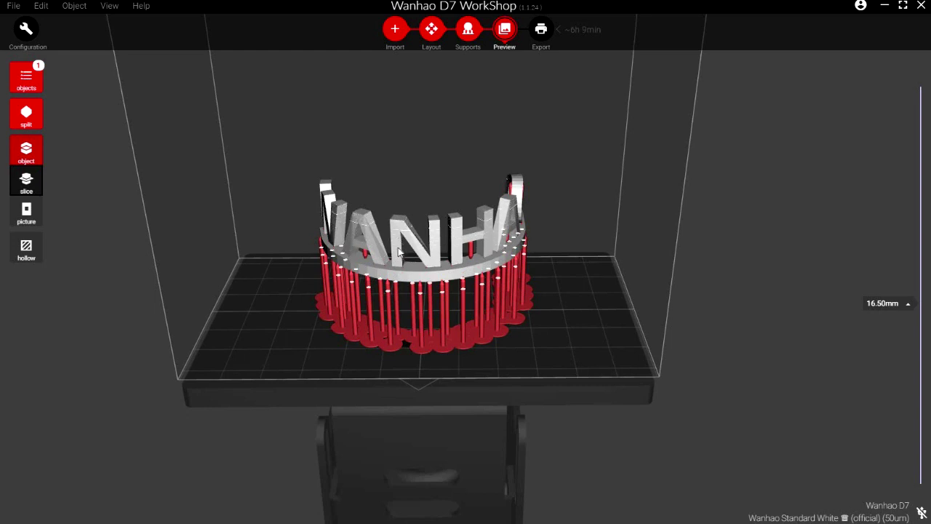
click(26, 182)
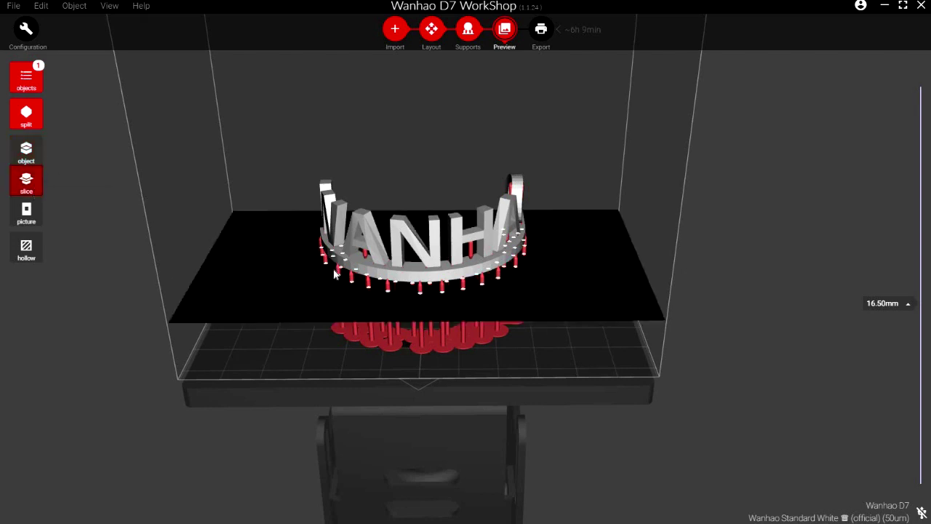
scroll(334, 313, down, 5)
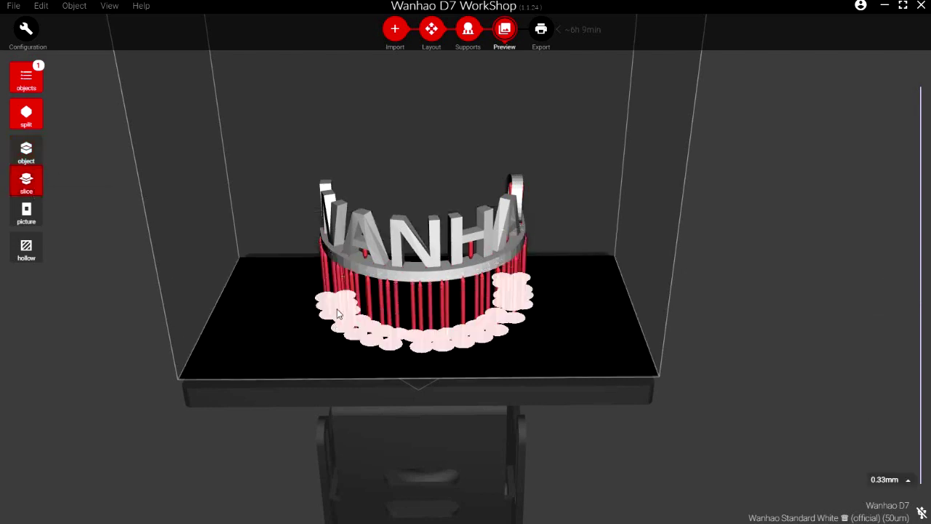
scroll(337, 309, up, 10)
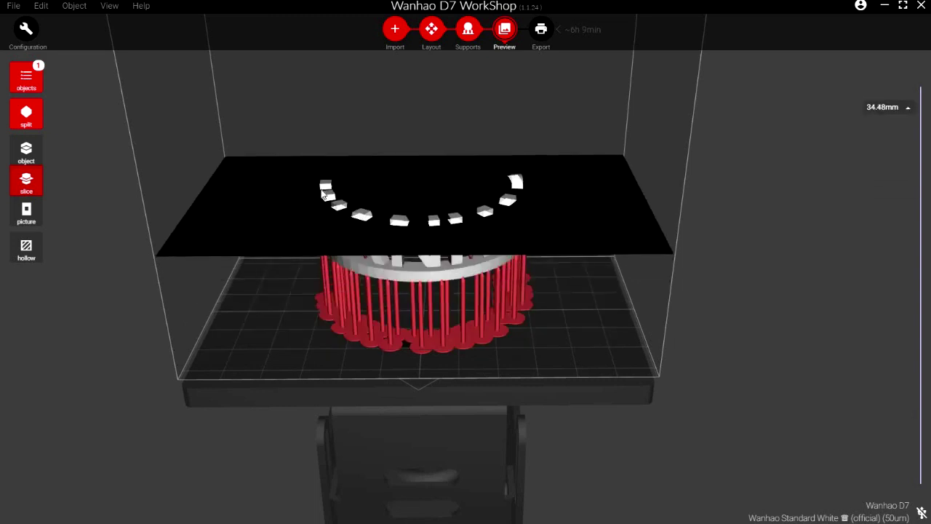
scroll(322, 236, down, 5)
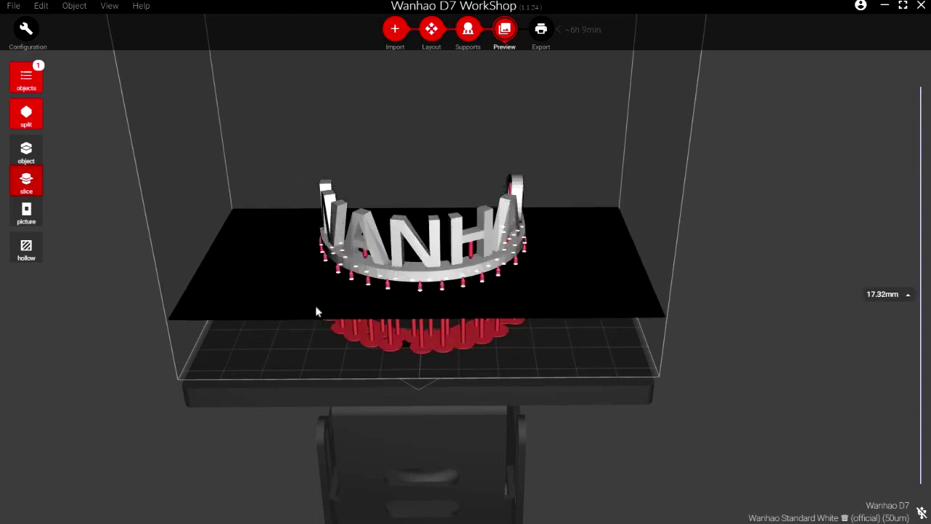
scroll(316, 312, down, 5)
scroll(331, 262, up, 3)
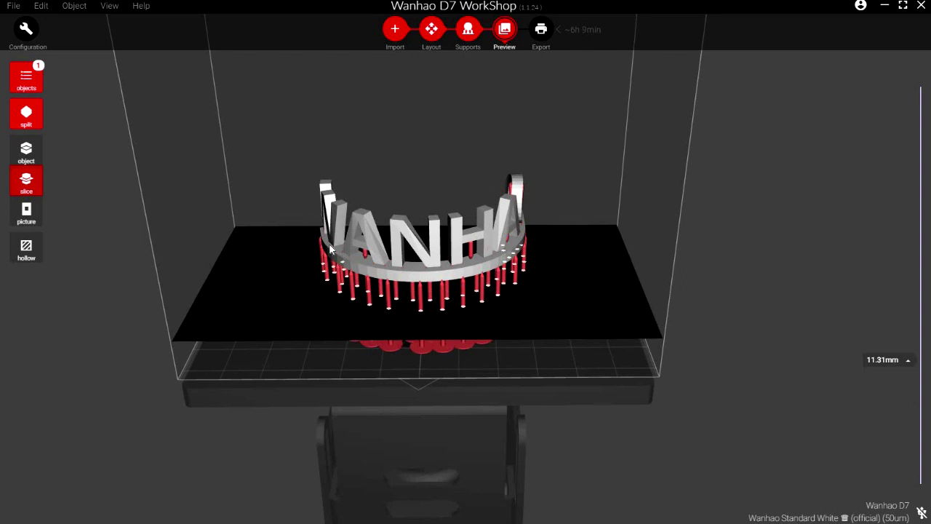
scroll(331, 250, up, 5)
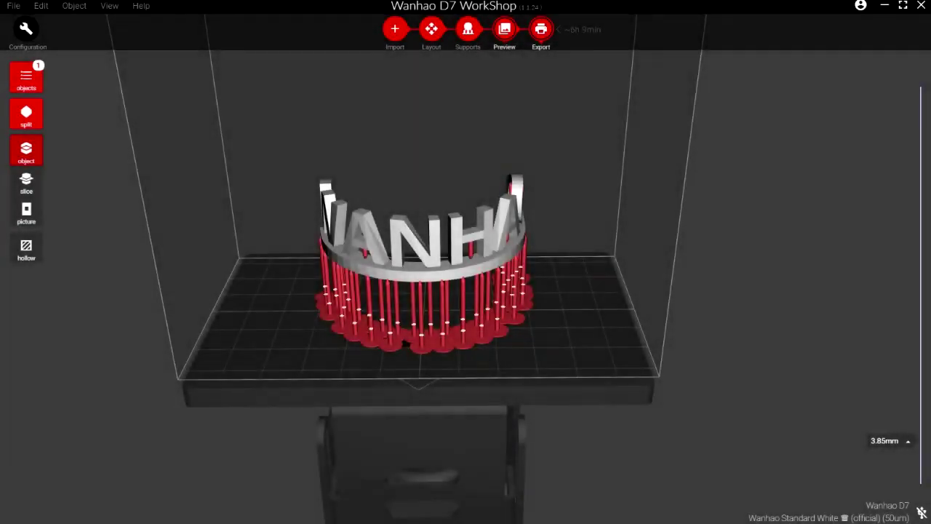
- Export the slices as WANHAO Logo.cws, estimated at 6h 9min 56s and 4.59ml resin
click(540, 29)
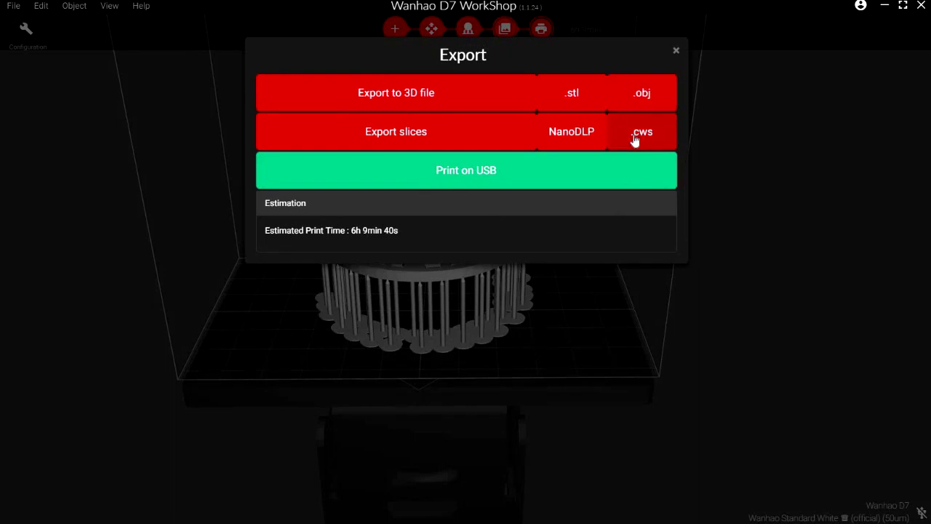
click(634, 135)
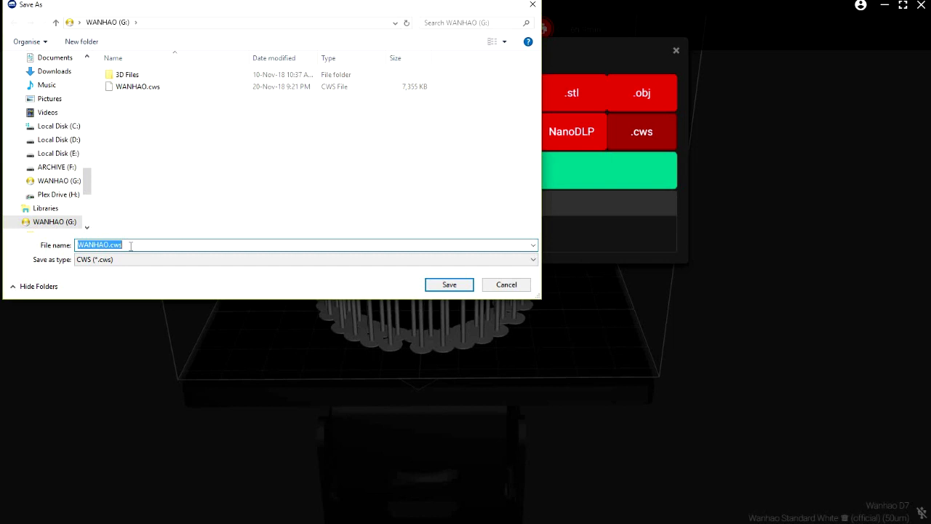
click(109, 244)
text(Logo)
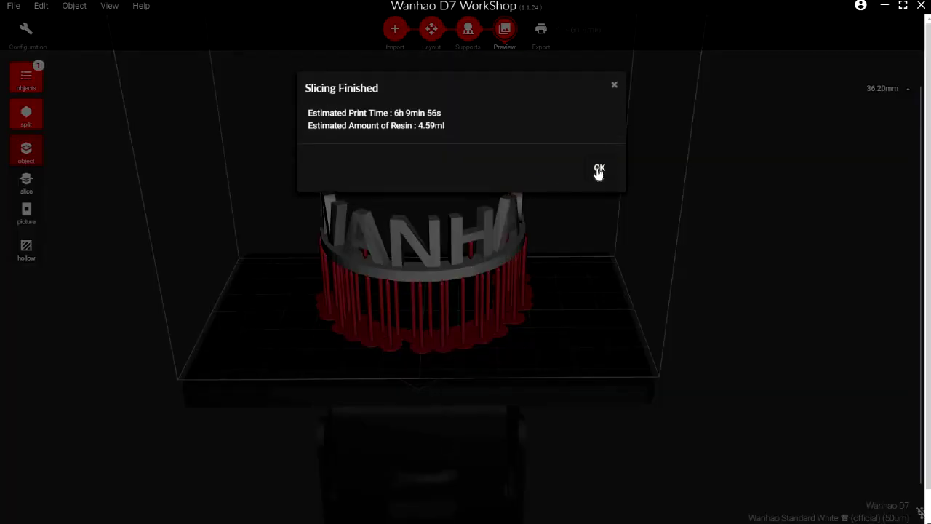
click(599, 171)
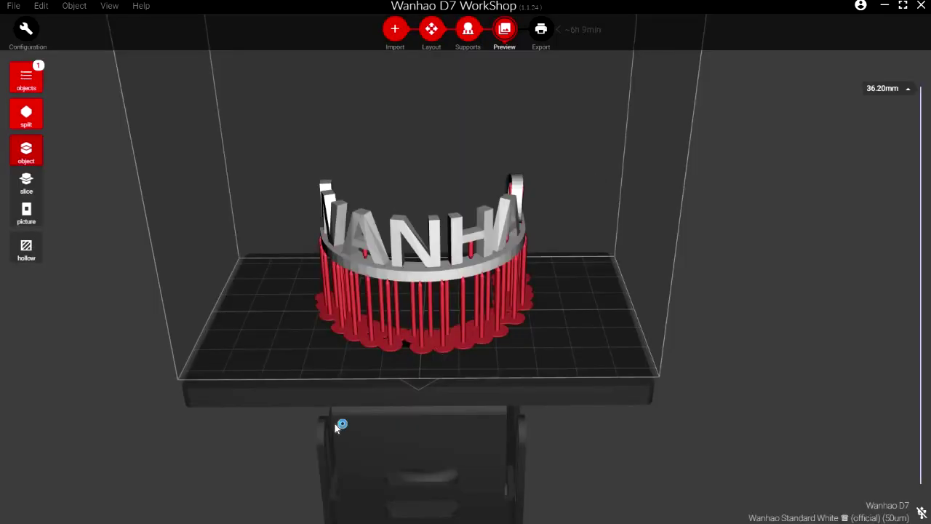